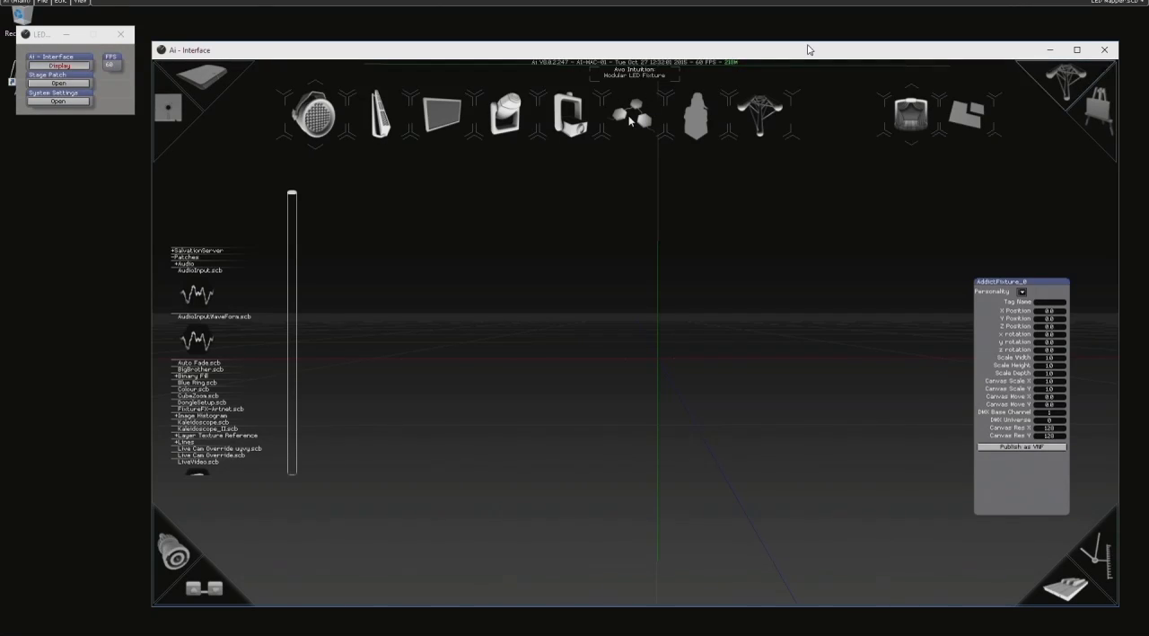
- Add a Modular LED Fixture to the stage and play the colour-bar test card on it
click(632, 120)
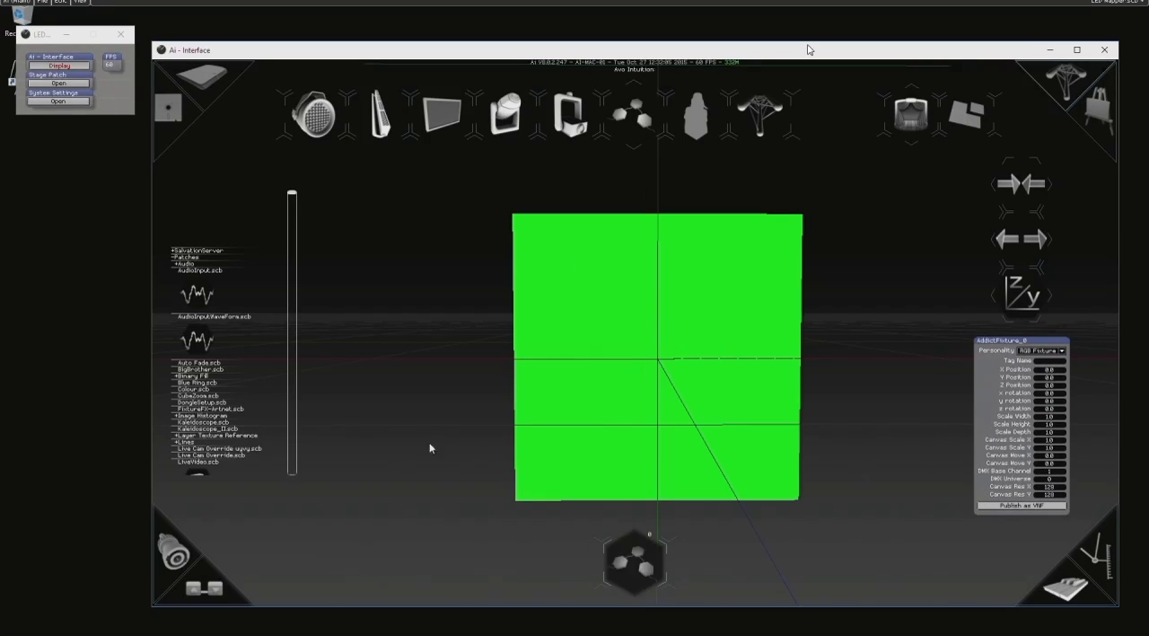
click(1082, 593)
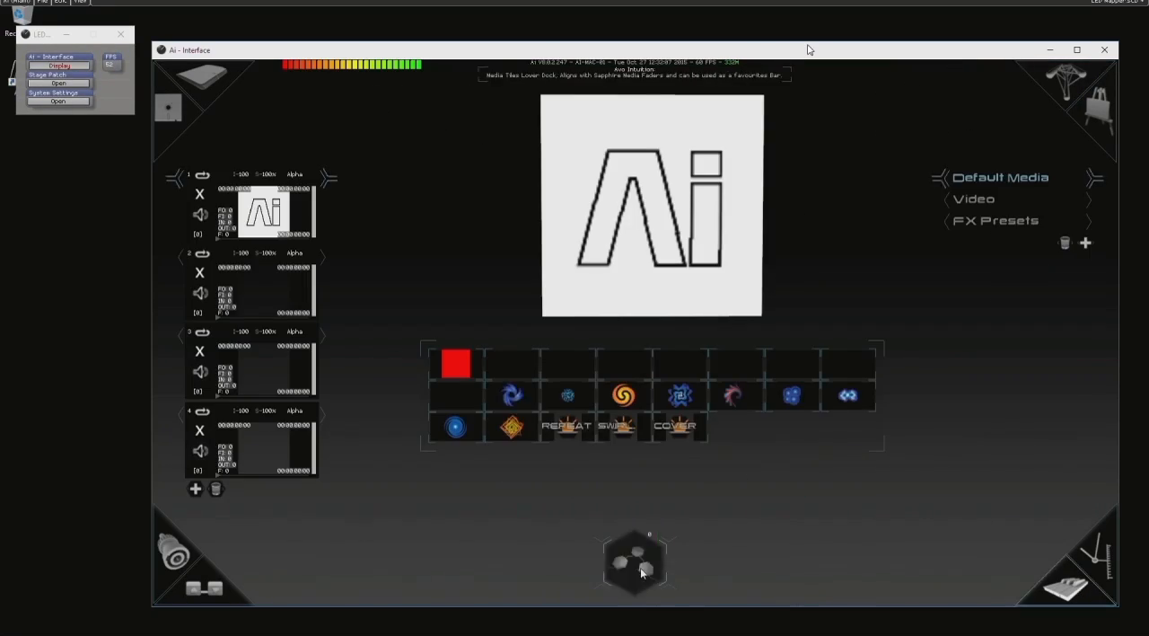
click(859, 376)
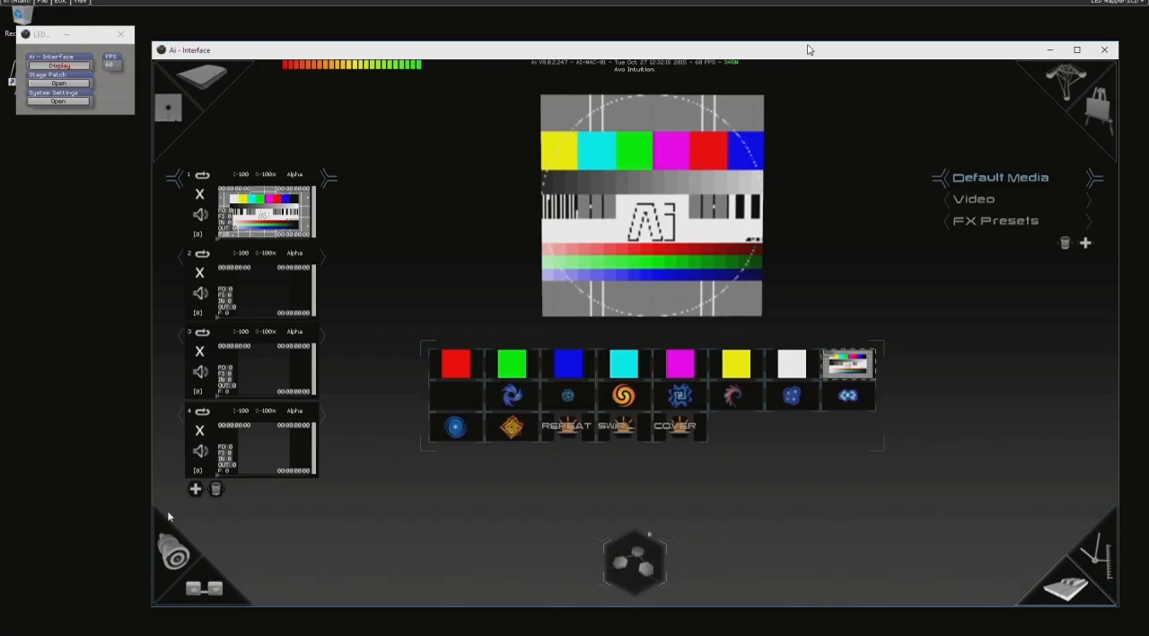
- In the fixture's pixel mapper, draw a region across the colour bars with 6 horizontal rows and RGB colour mode
click(176, 557)
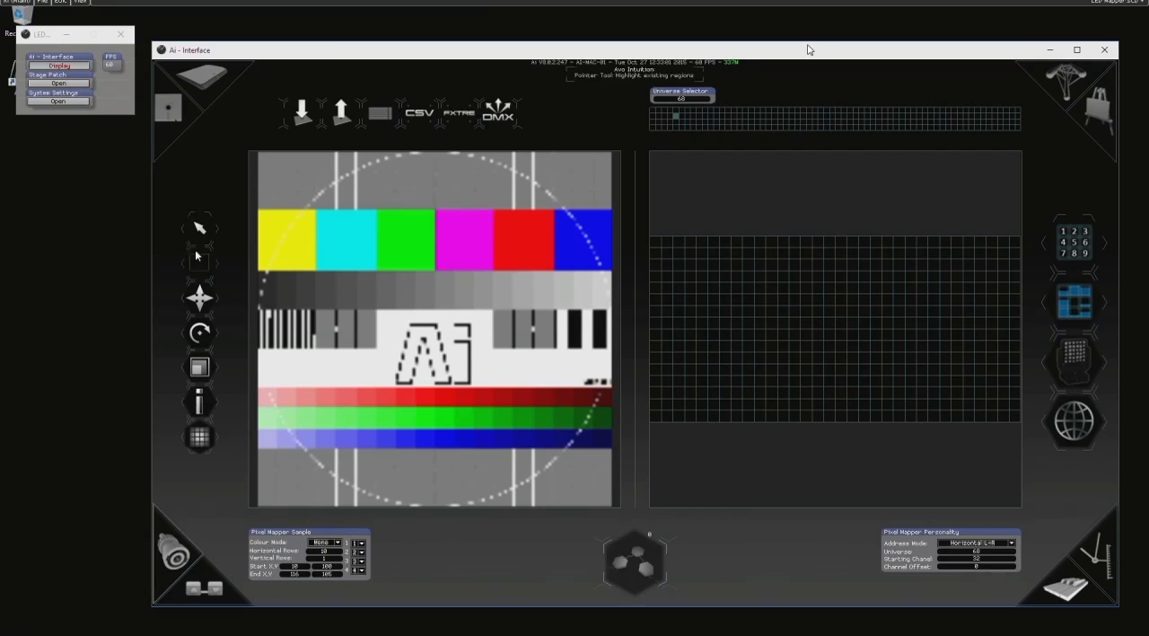
drag(269, 223, 597, 259)
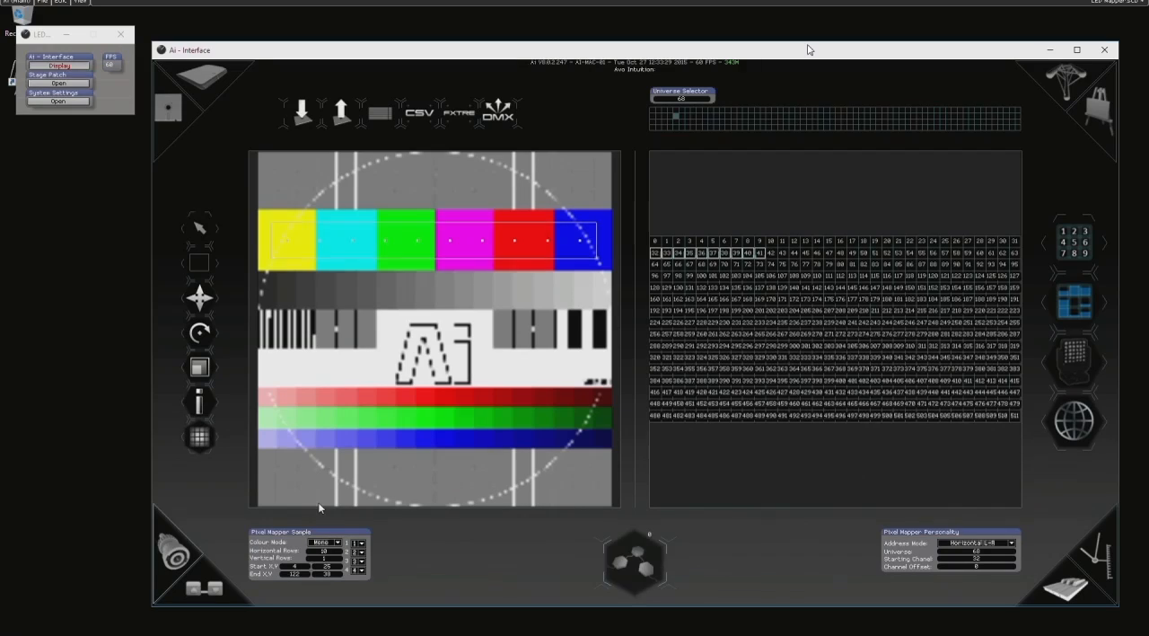
click(337, 551)
text(6)
key(Return)
click(327, 544)
click(320, 565)
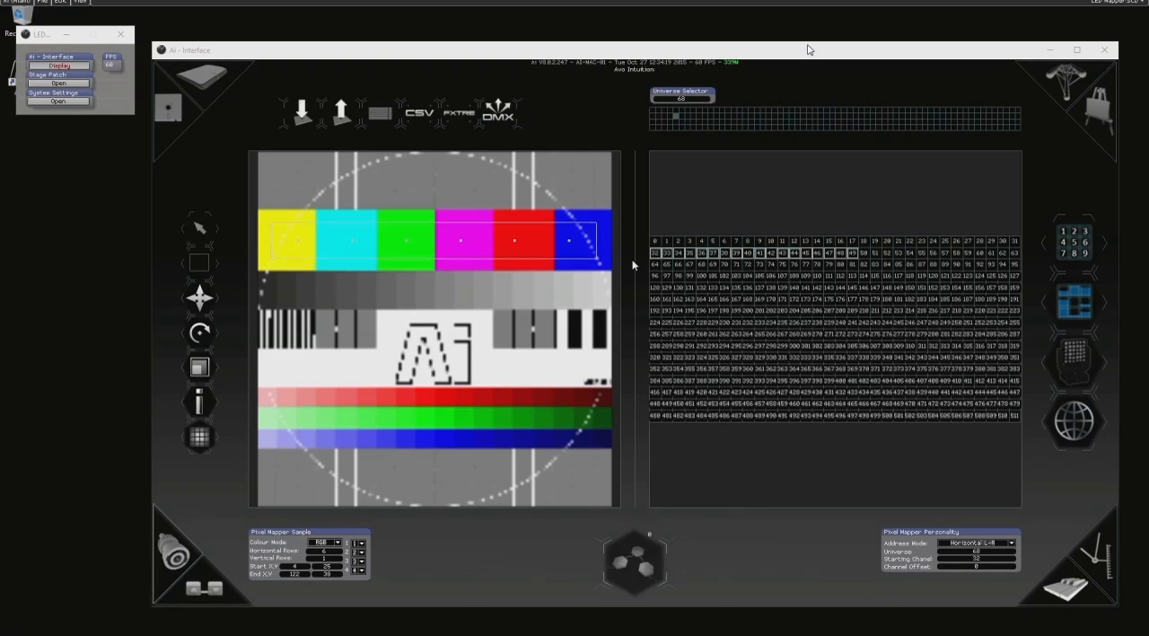
- Enlarge the DMX channel grid and turn its channel numbers off
drag(634, 262, 494, 252)
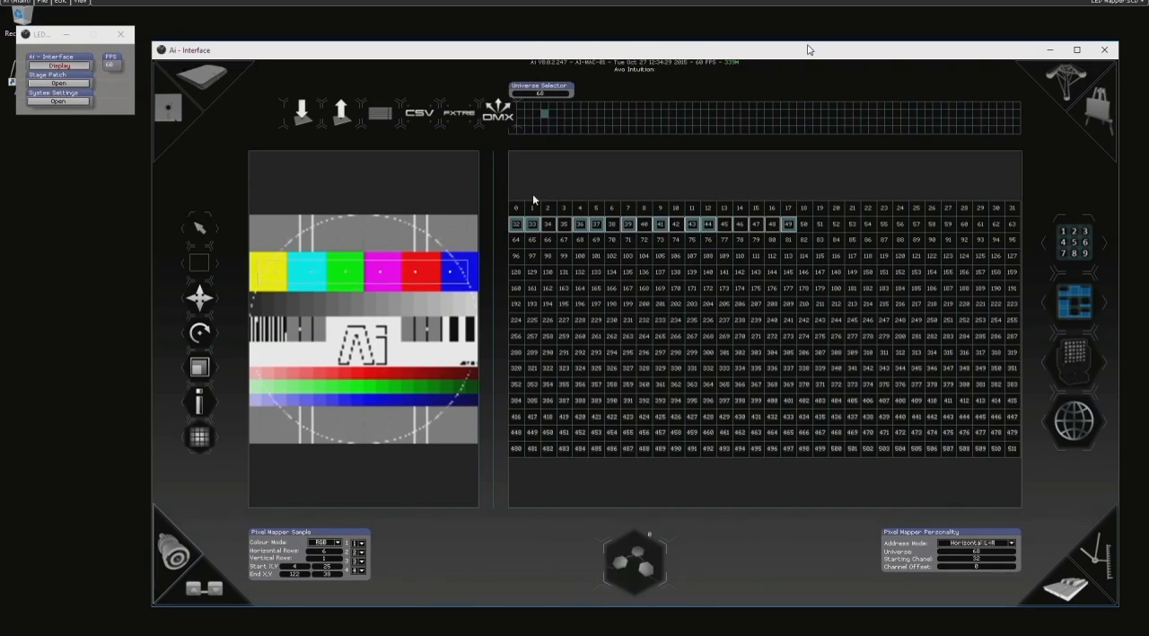
click(1064, 237)
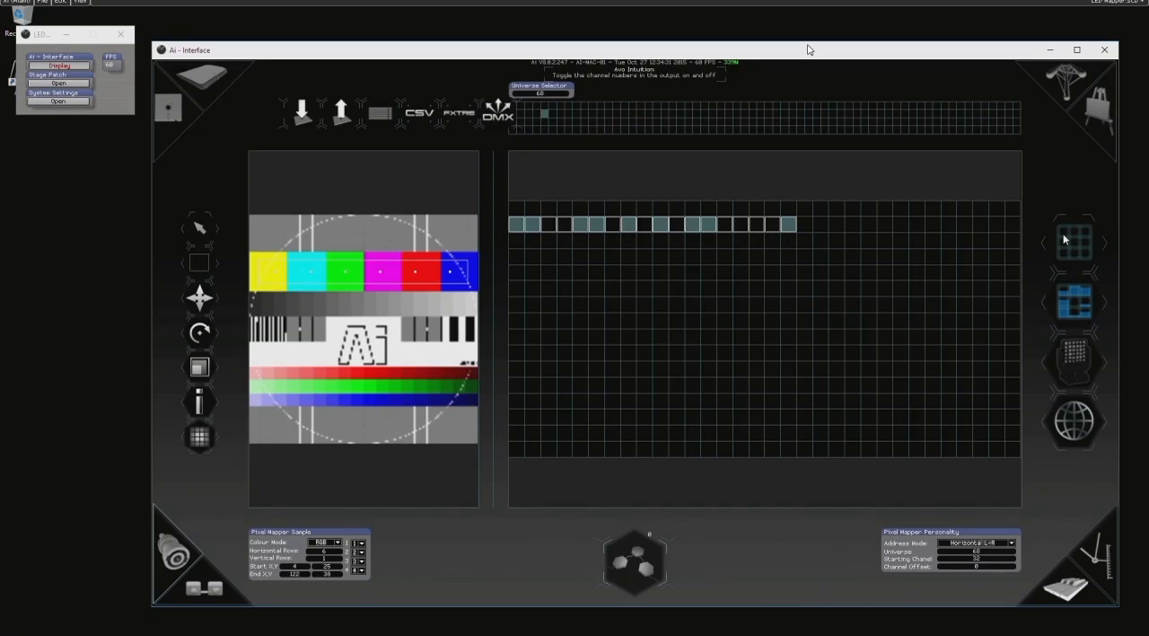
click(1065, 238)
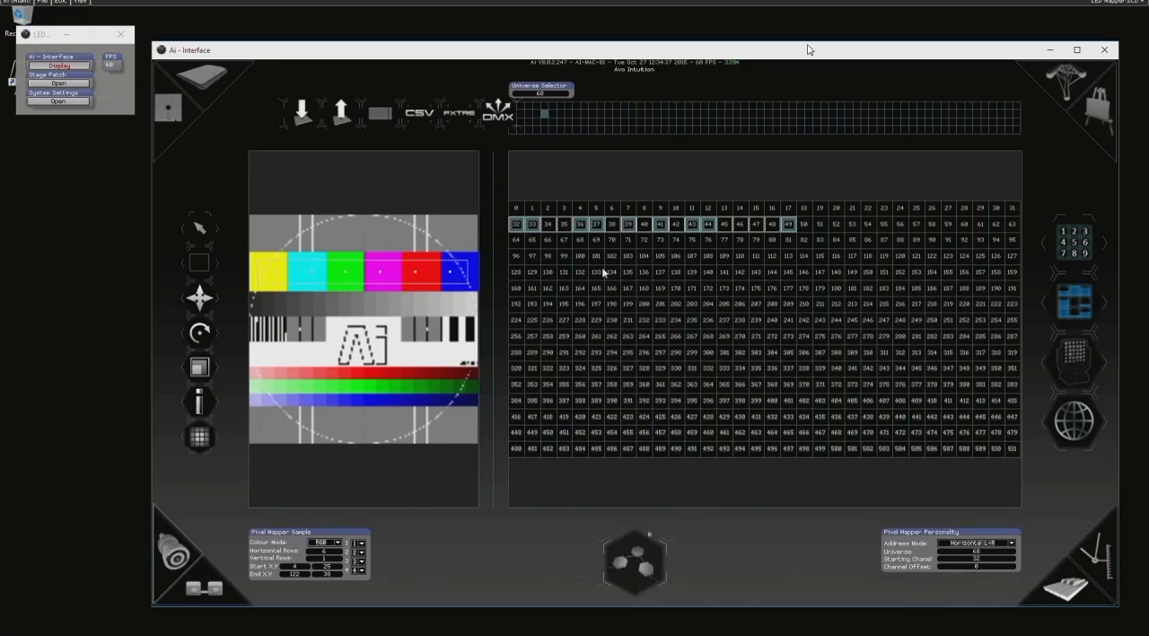
click(1083, 257)
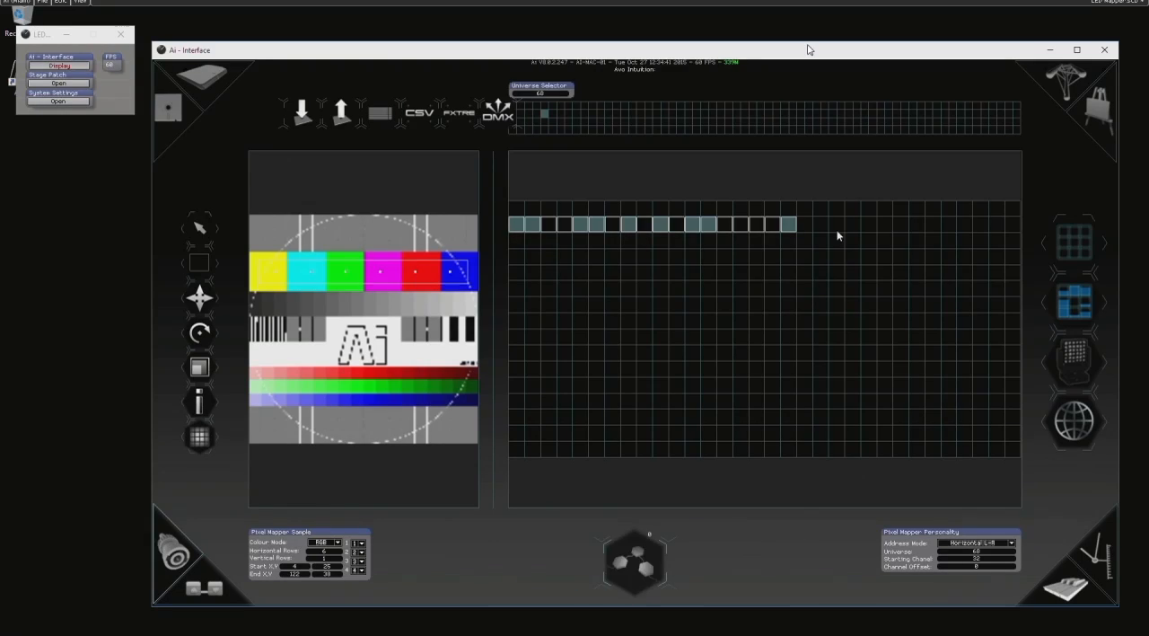
click(1068, 248)
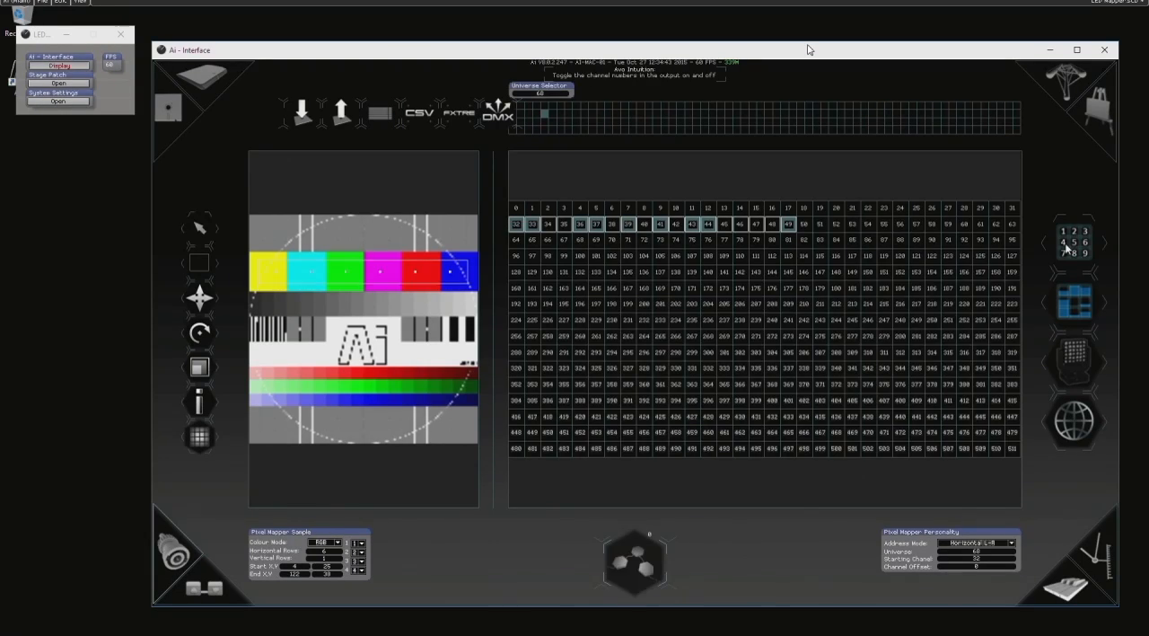
click(1067, 249)
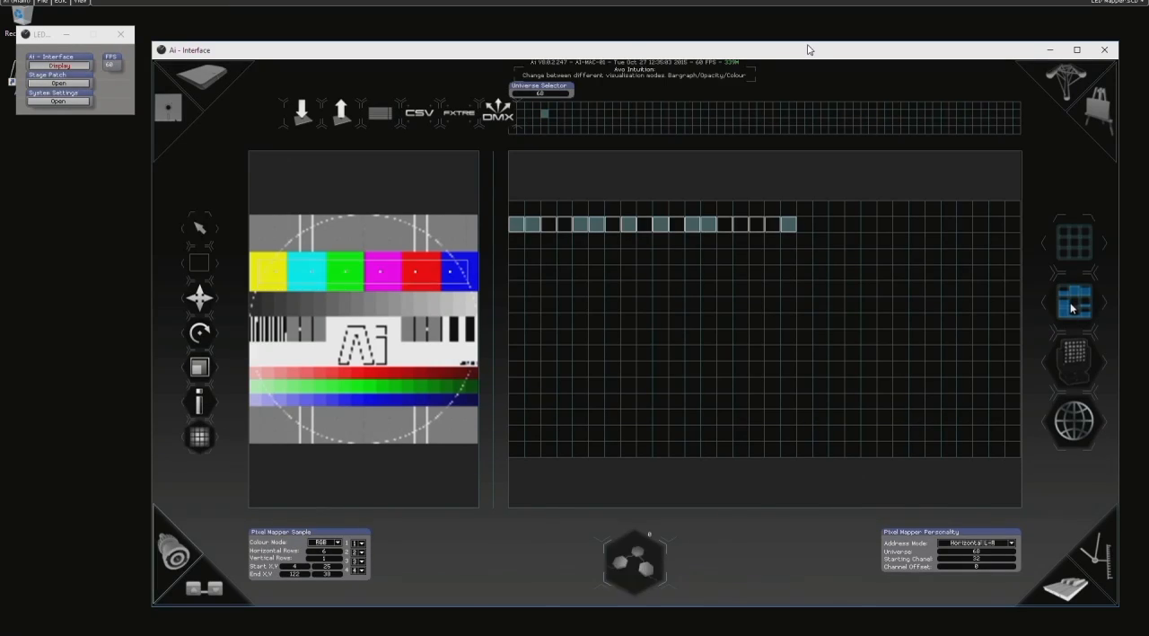
- Switch the channel grid to the colour visualisation mode and enlarge the canvas preview slightly
click(1067, 309)
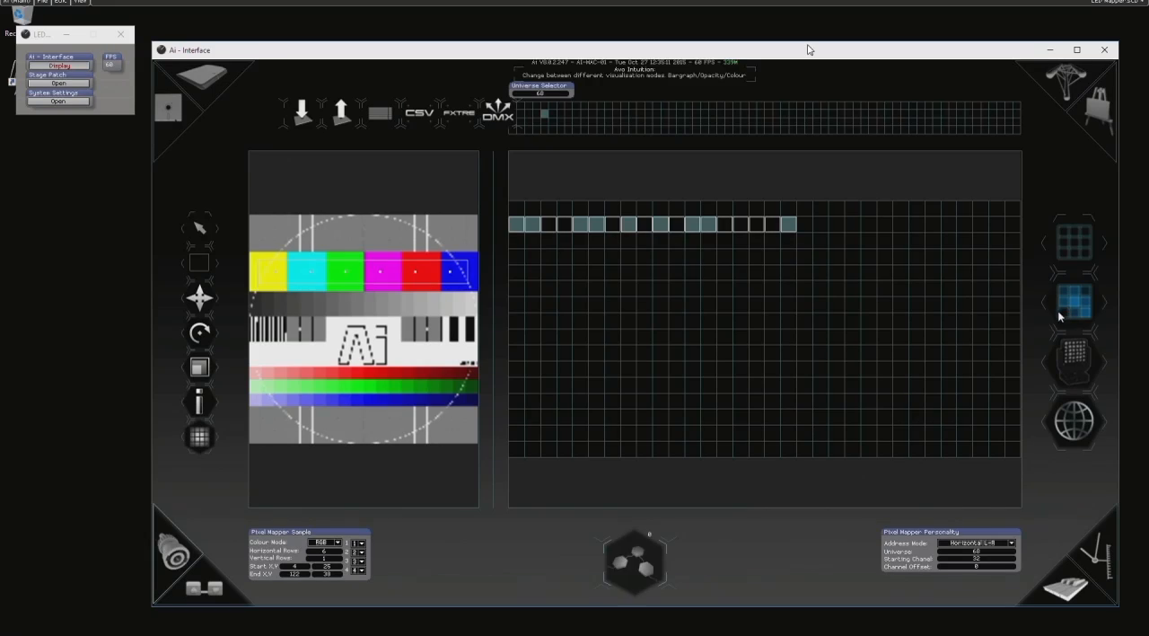
click(1065, 309)
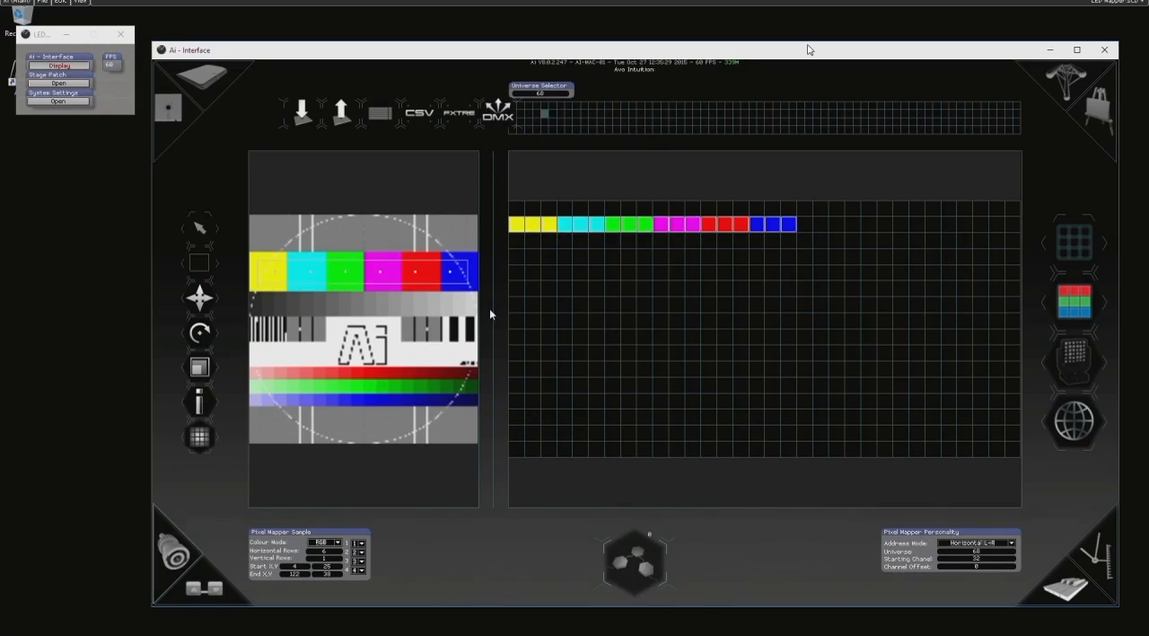
drag(490, 310, 538, 302)
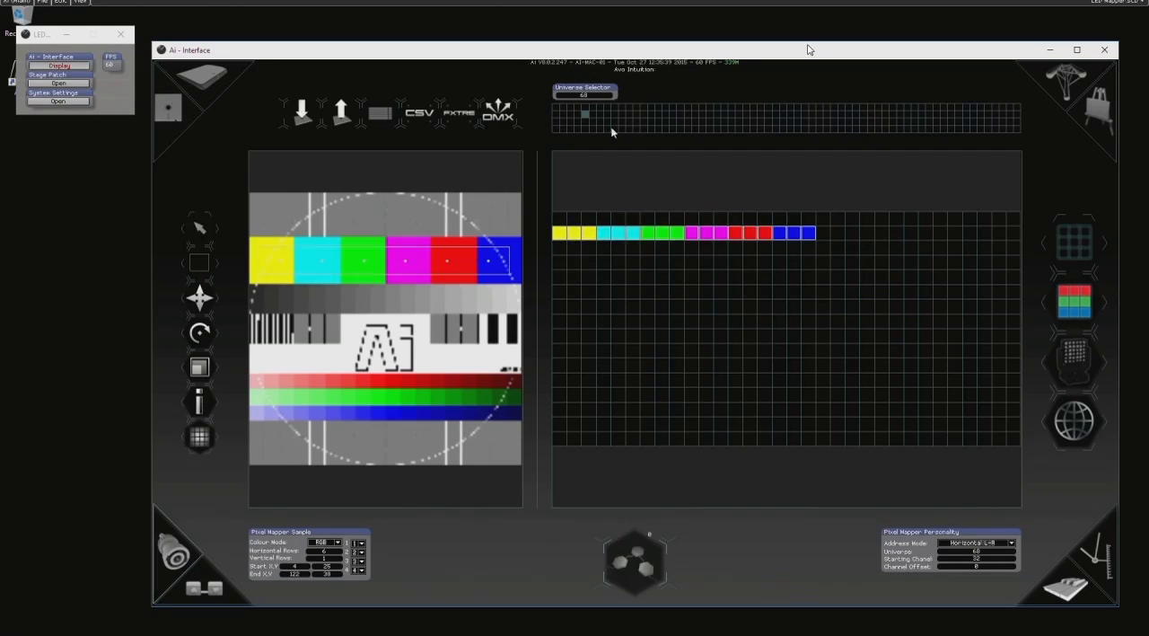
- In universe 69, draw a region across the green and blue gradient bars and patch it to starting channel 100
click(592, 111)
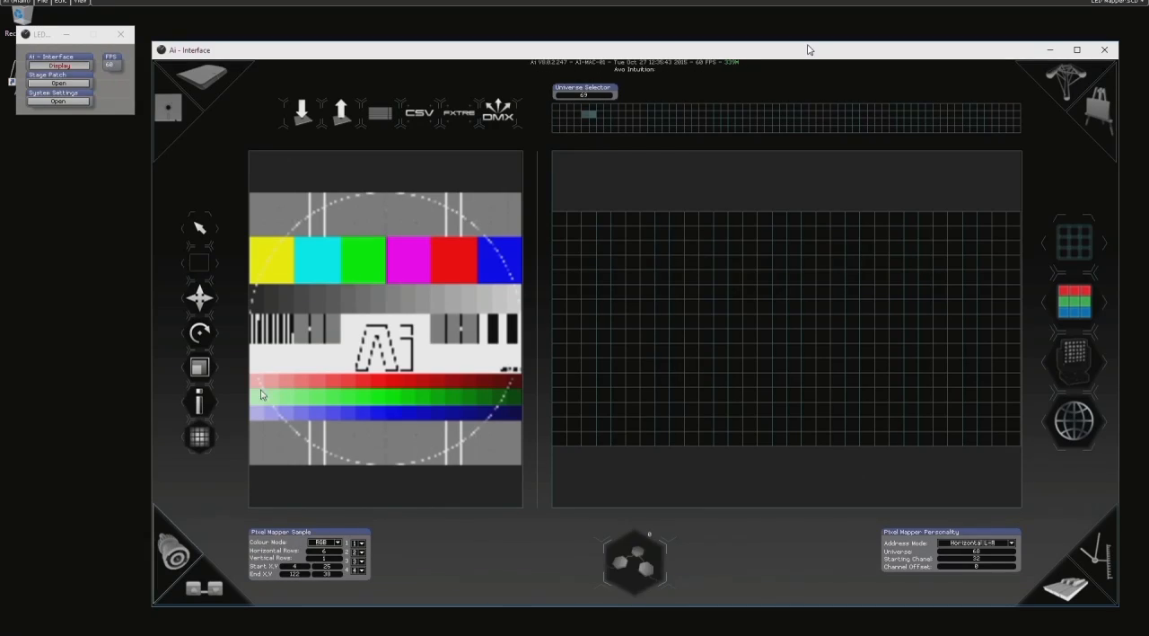
drag(338, 402, 494, 420)
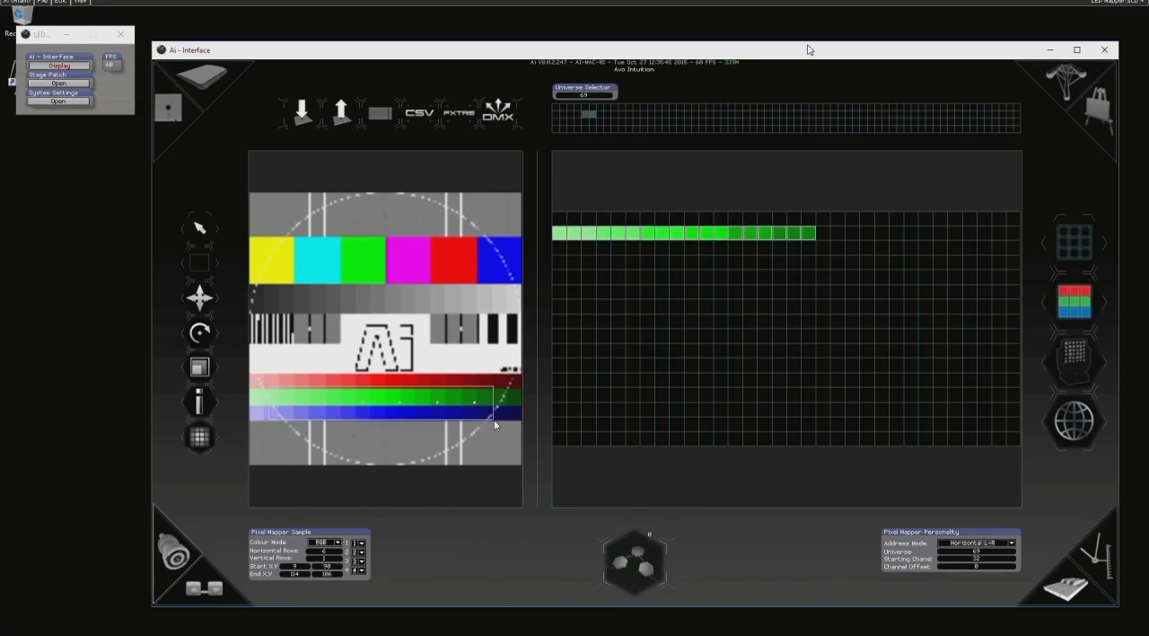
click(1077, 243)
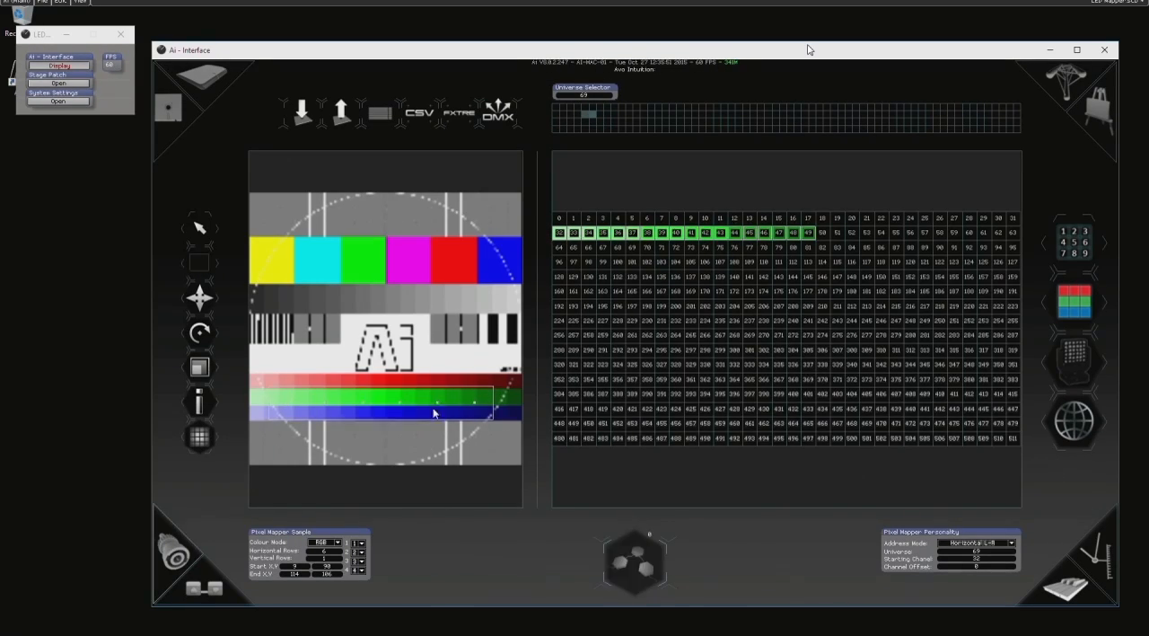
click(619, 262)
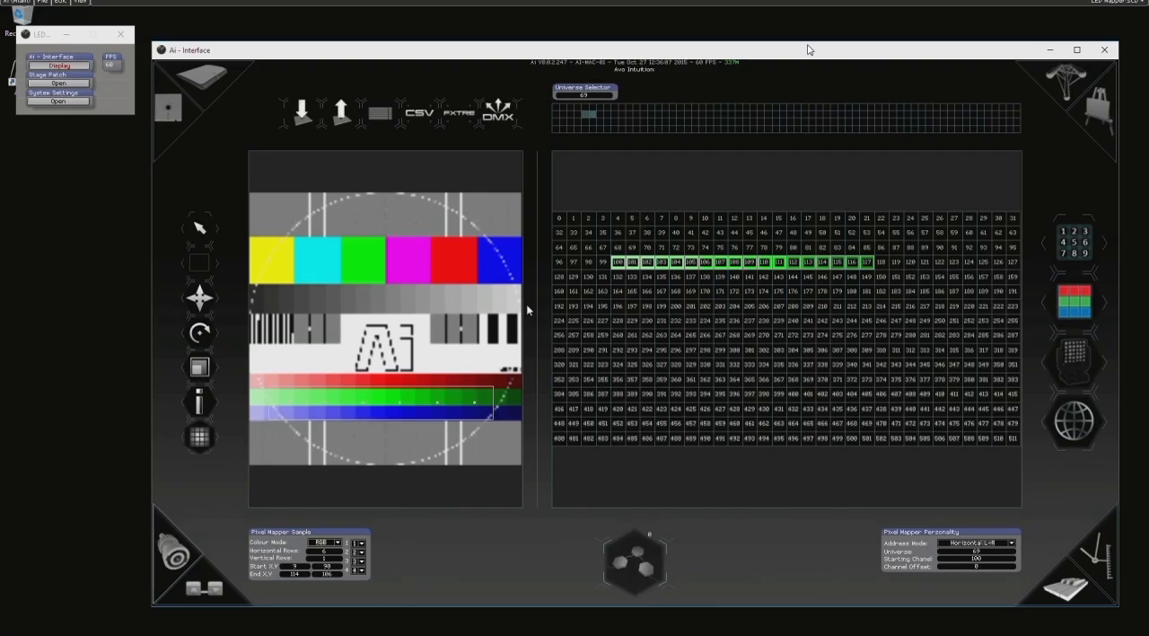
- Hide the channel numbers and delete the gradient-bar region from universe 69
click(1084, 236)
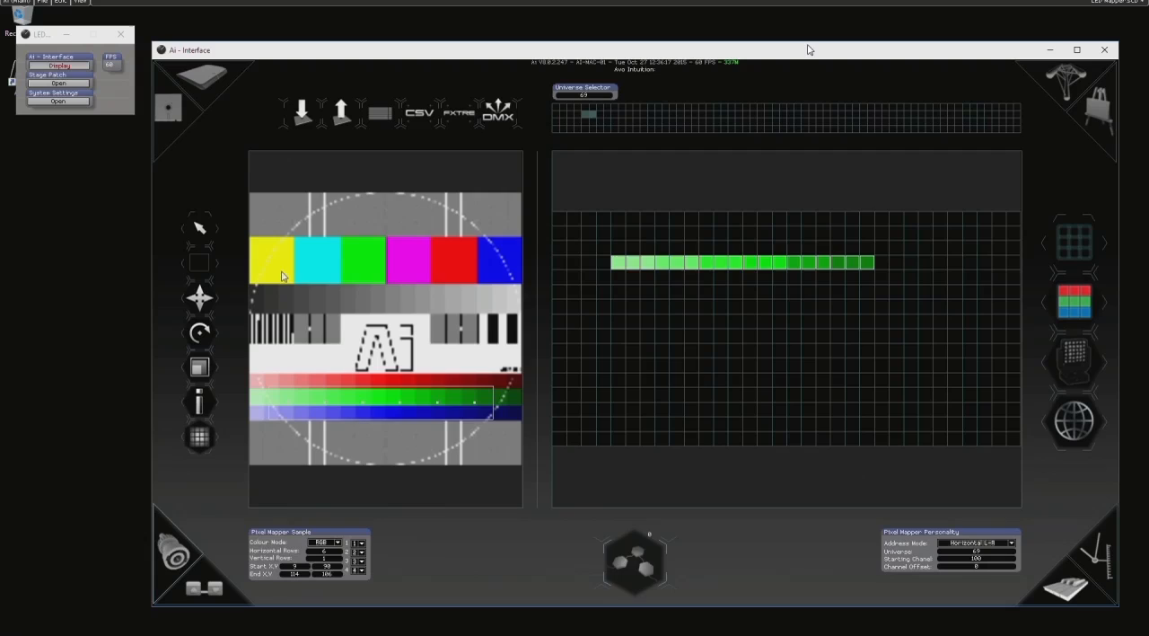
click(1085, 429)
key(Delete)
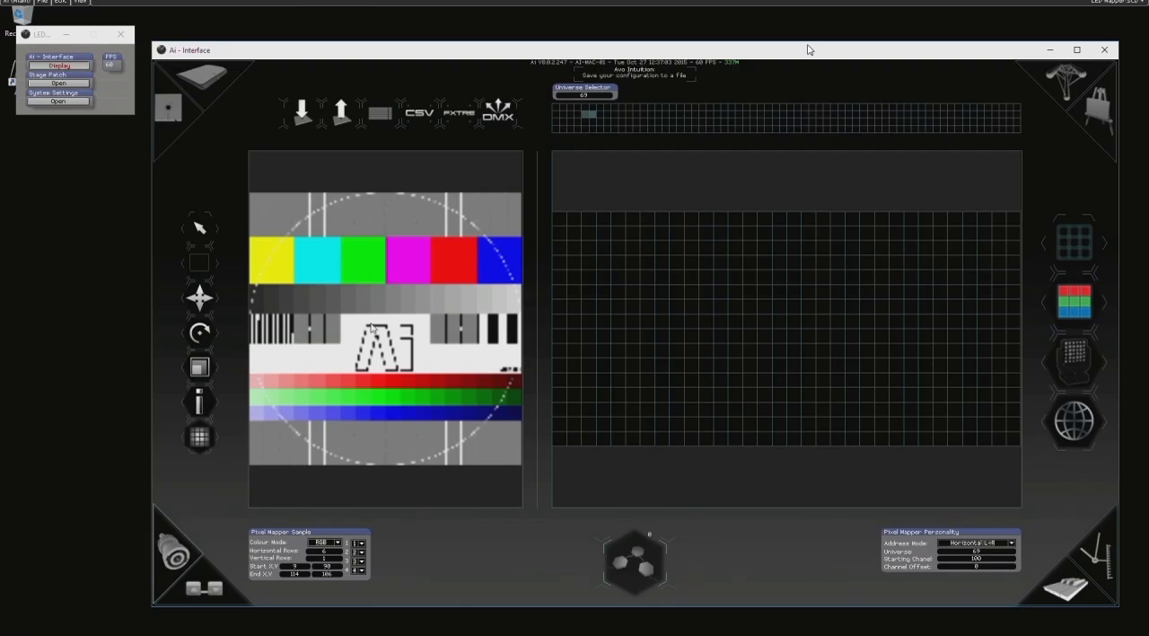
- Import the Claypaky_Wash_K20_RGBW fixture from the DMX_Fixtures folder as a CSV LED mapping into universe 69
click(455, 117)
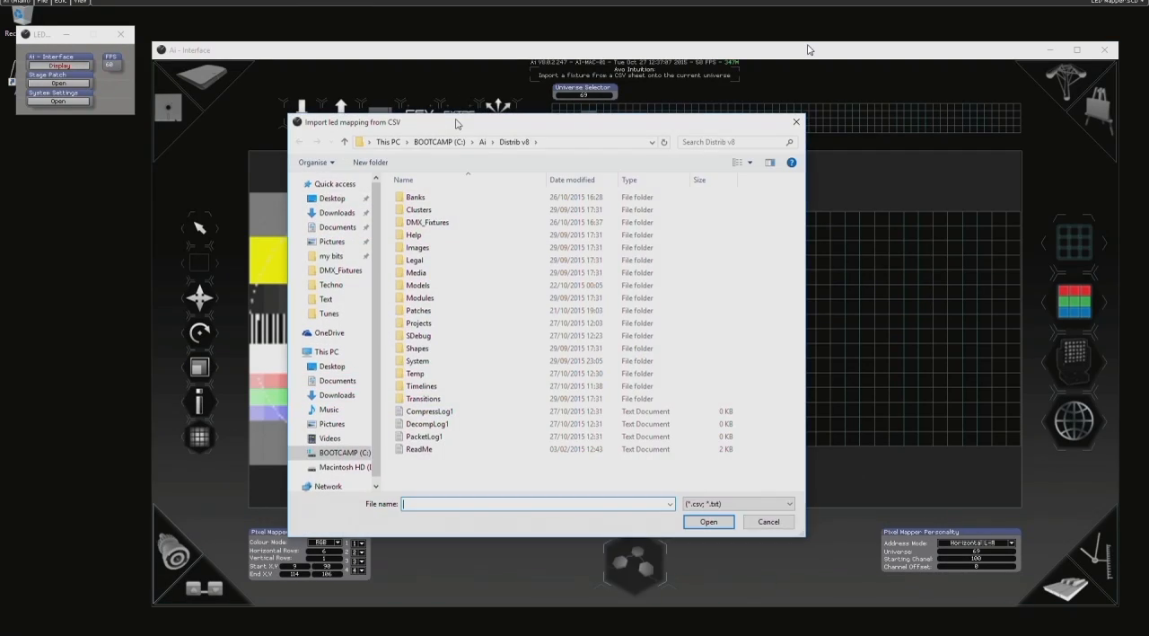
double_click(440, 223)
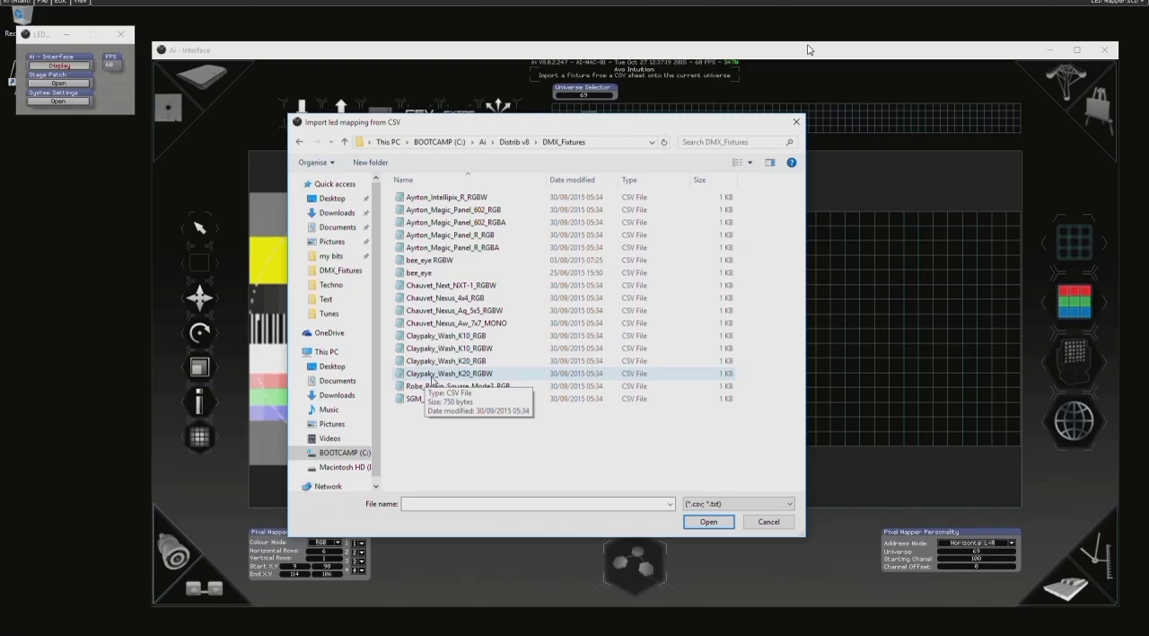
double_click(432, 379)
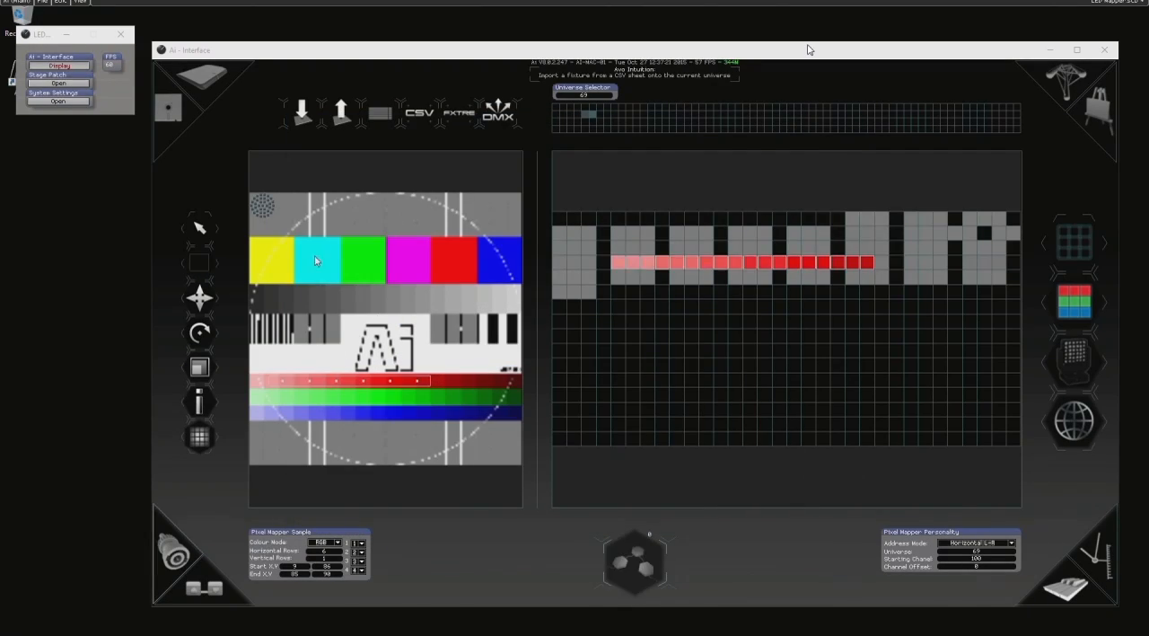
- Move the imported fixture to the centre of the canvas and delete the region on the red gradient bar
click(203, 229)
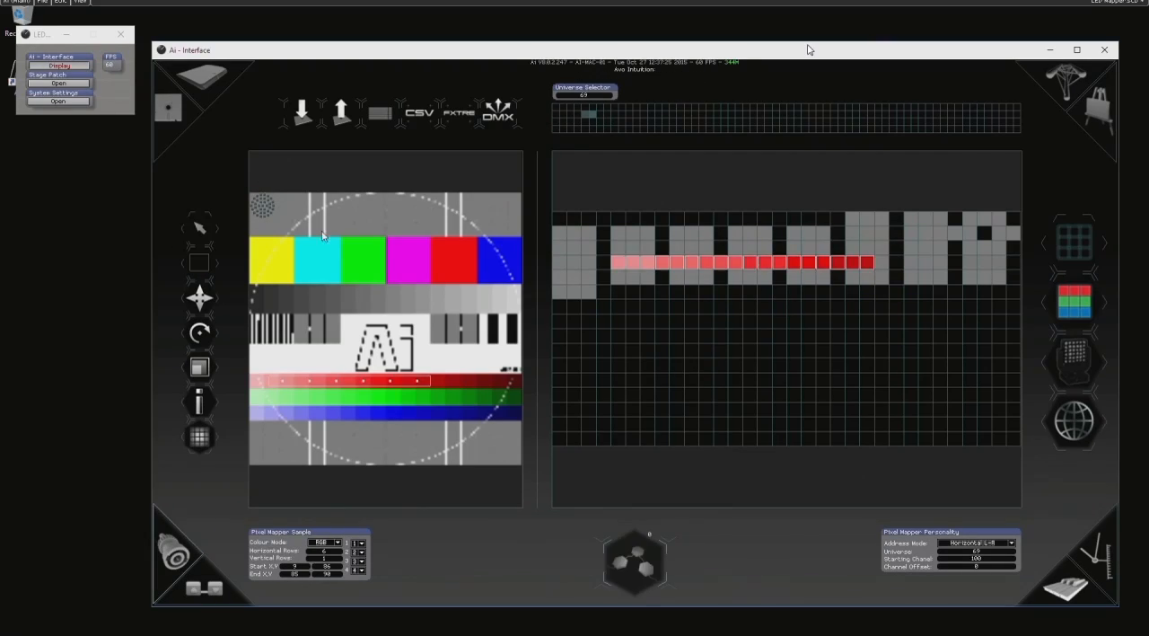
click(262, 206)
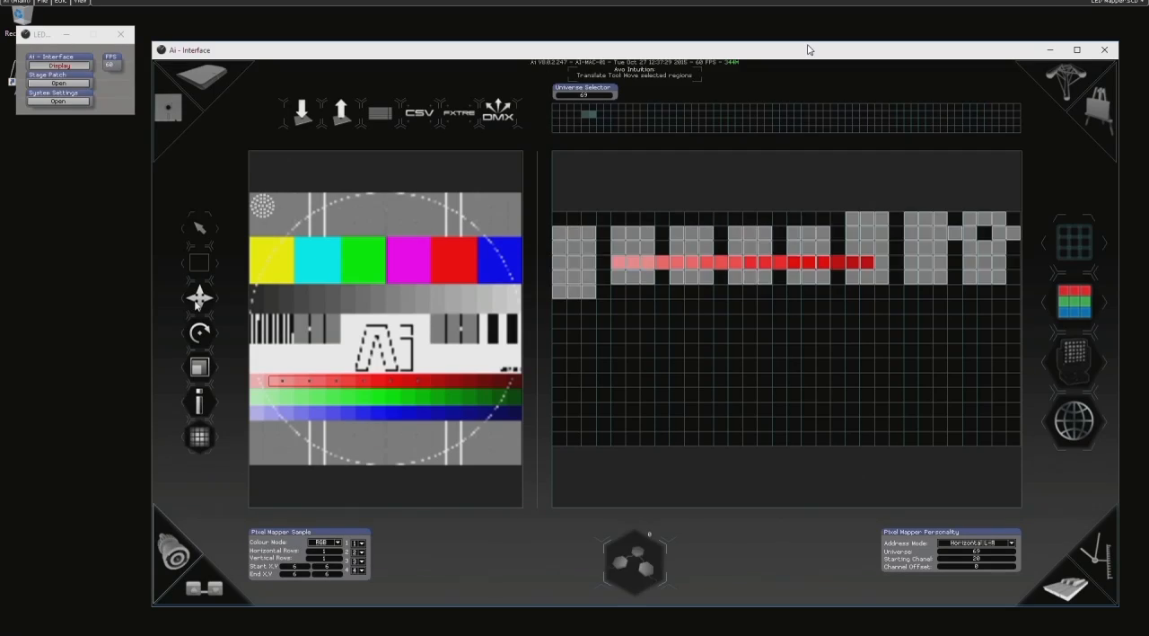
drag(262, 205, 381, 311)
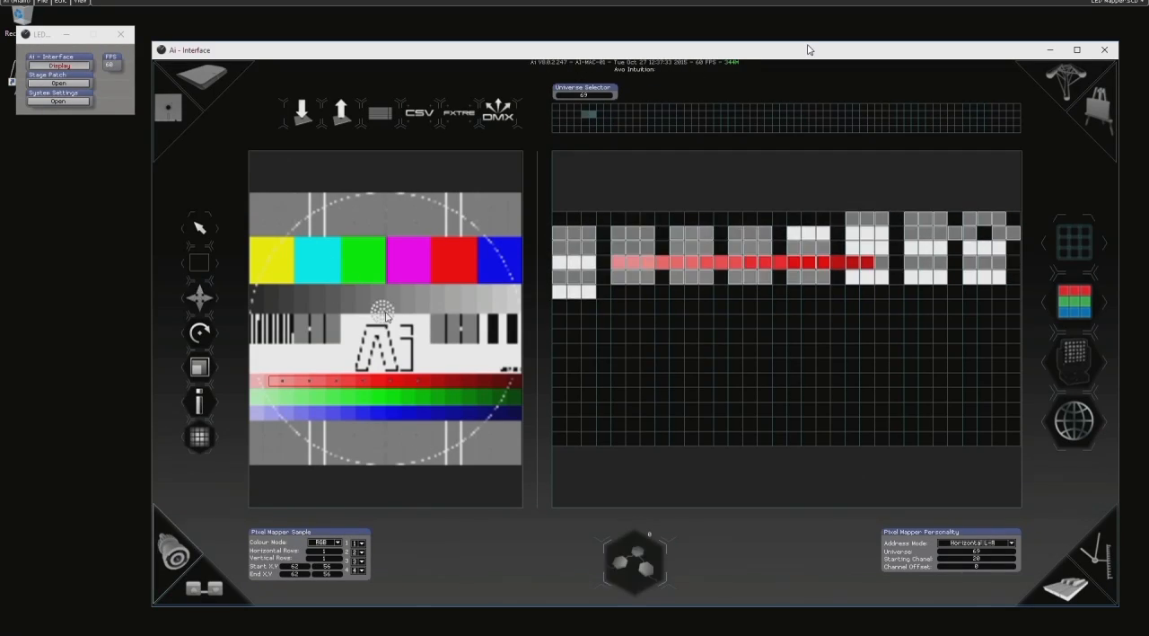
click(331, 383)
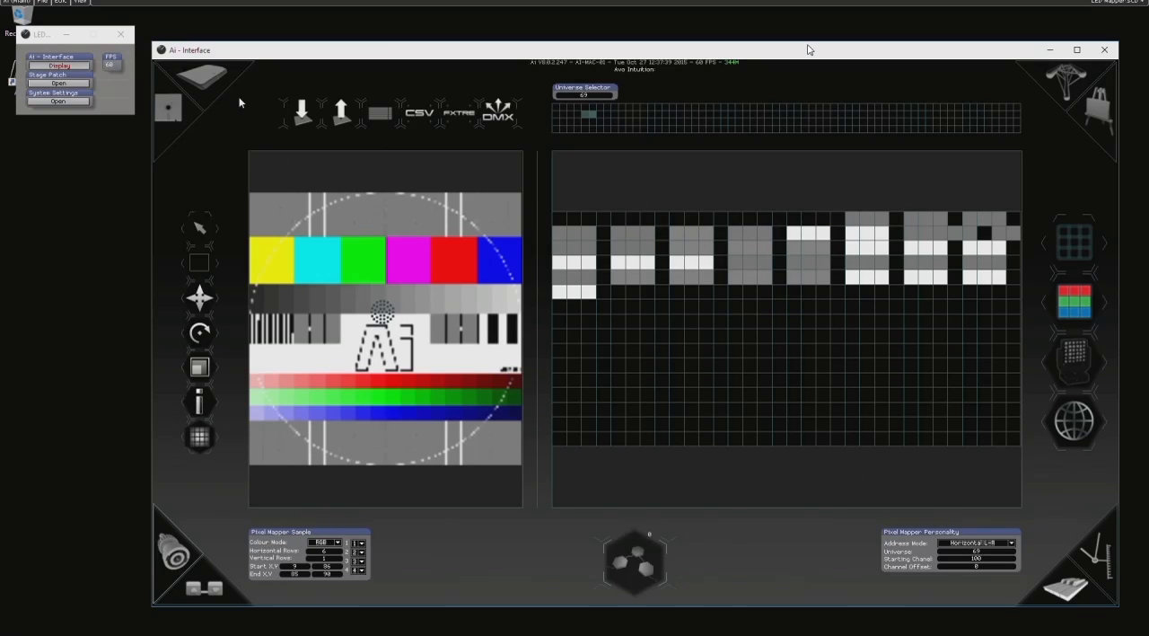
- Scale the imported fixture up to cover the middle of the canvas and set its colour mode to RGBA
drag(345, 292, 449, 382)
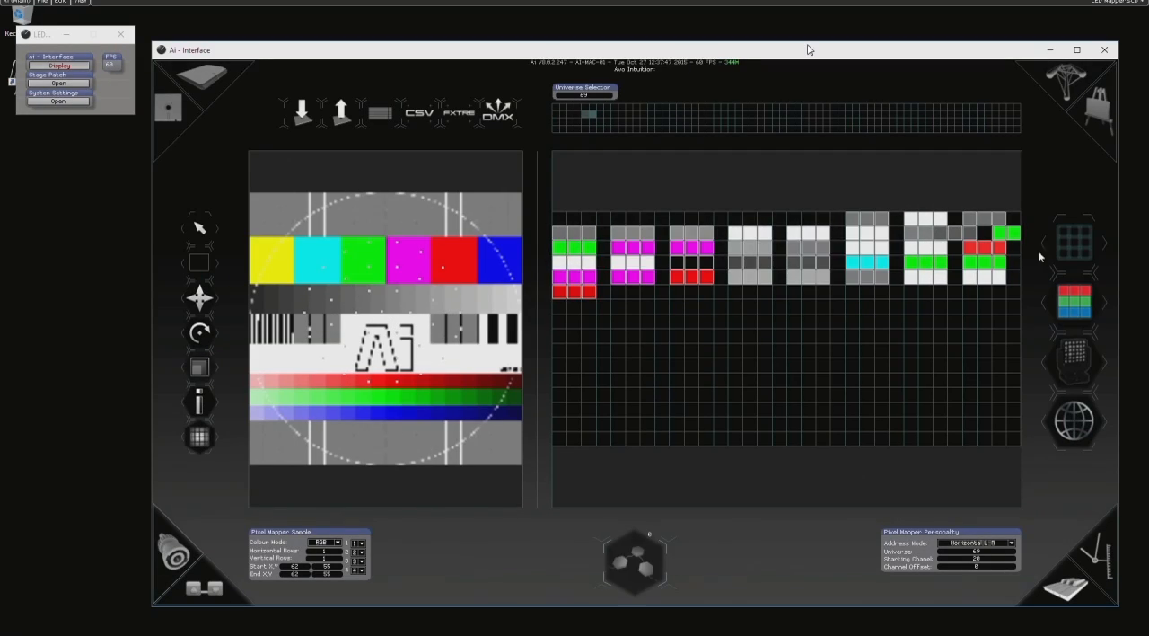
click(338, 542)
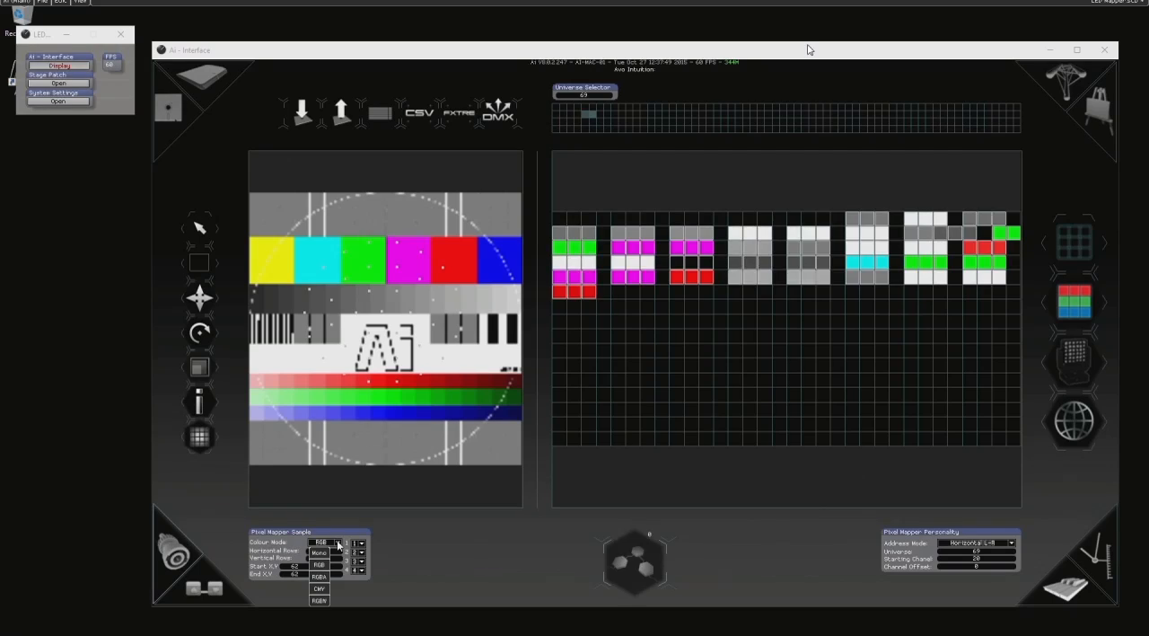
click(316, 576)
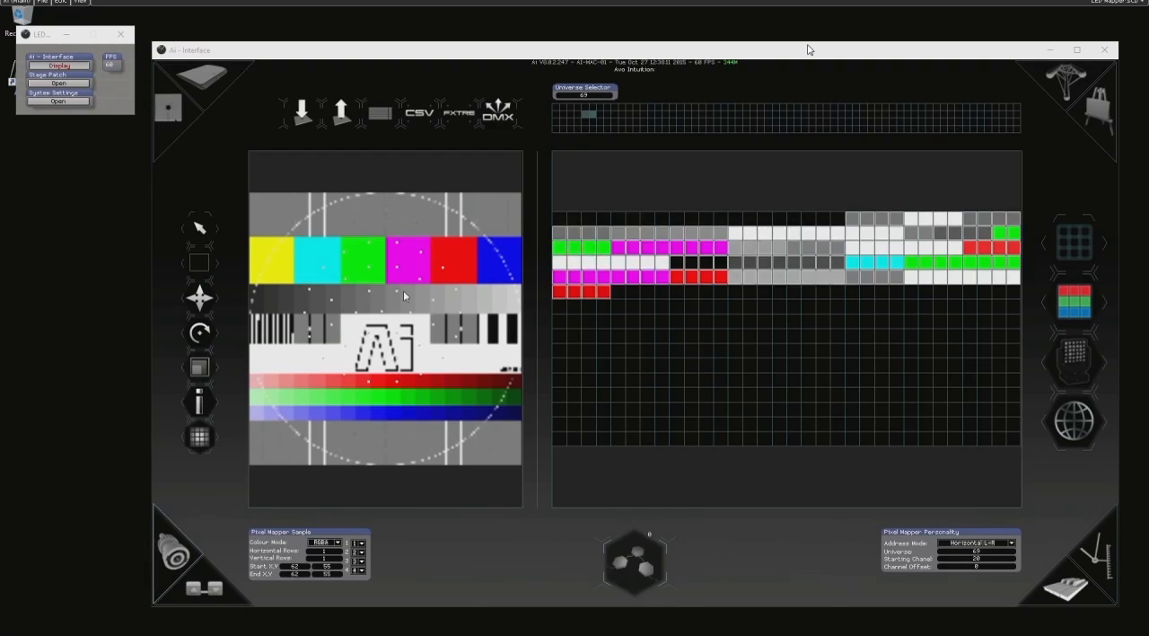
- Delete the imported fixture and draw a region over the canvas centre from about 29, 26 to 98, 89
click(200, 227)
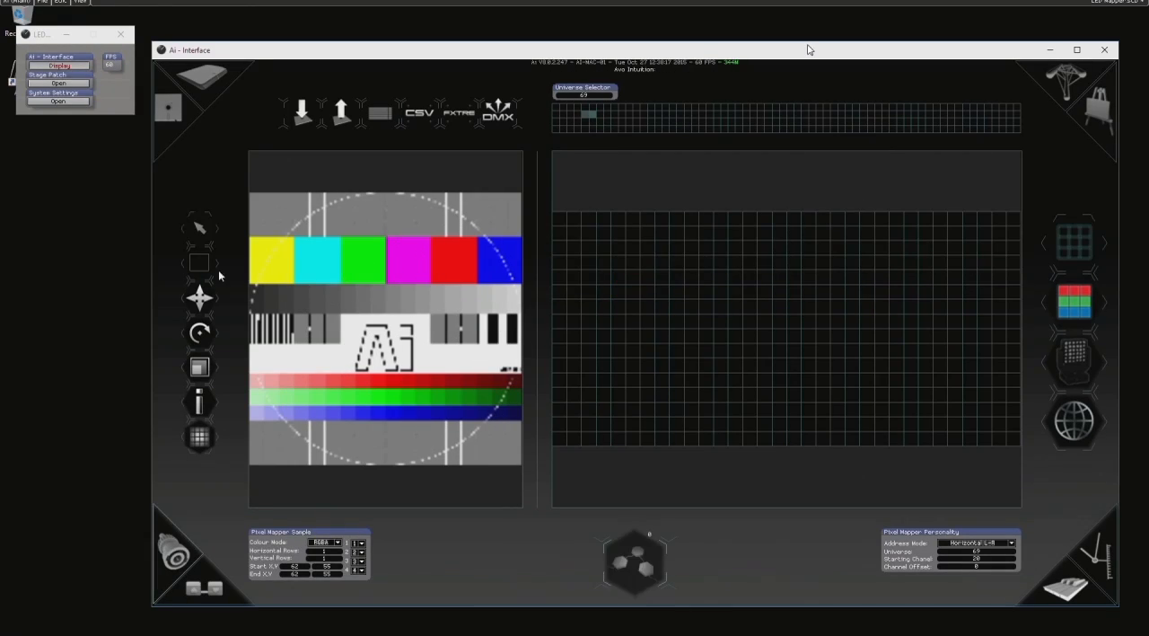
click(199, 227)
drag(312, 250, 461, 387)
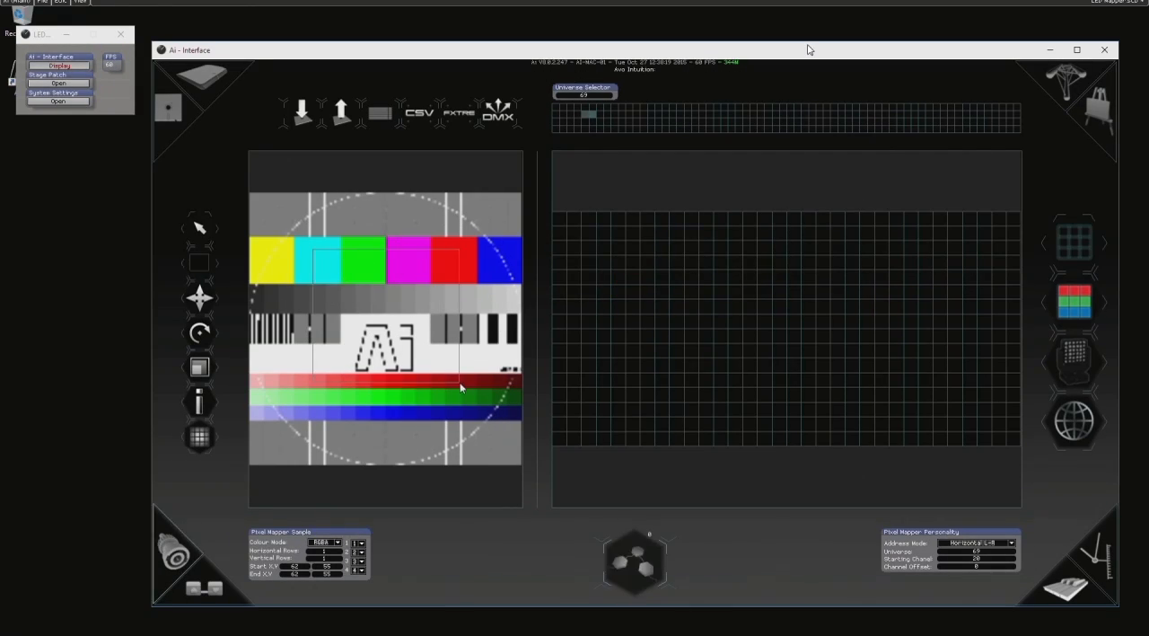
- Set the new region's horizontal rows and vertical rows to 5 each
click(336, 551)
click(337, 551)
click(336, 551)
click(336, 551)
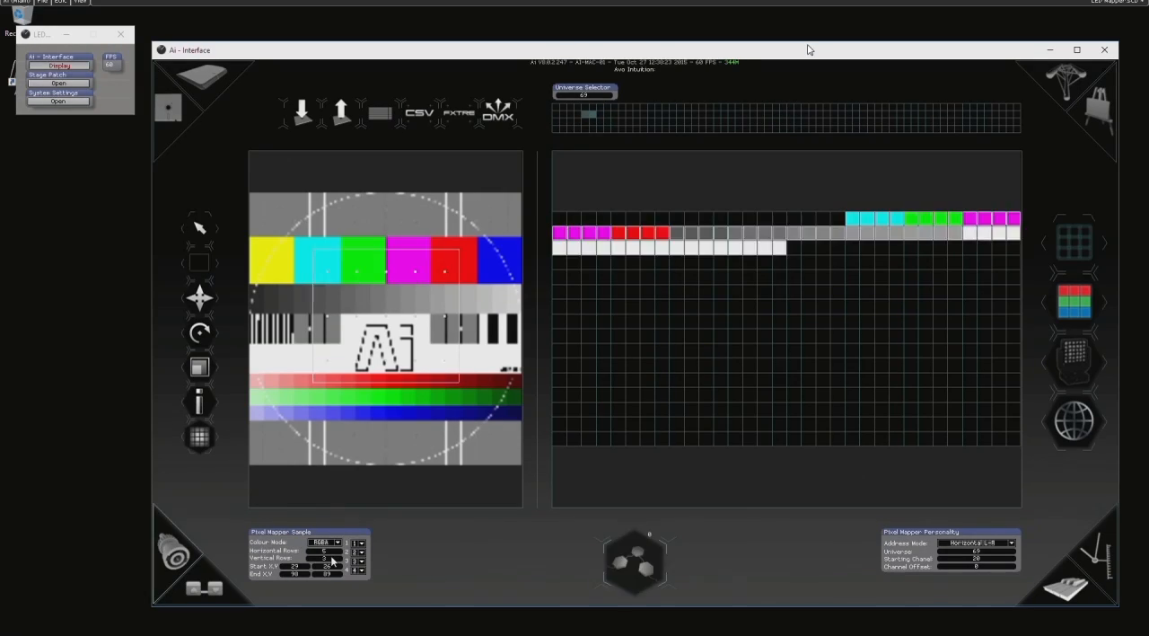
click(336, 558)
click(337, 559)
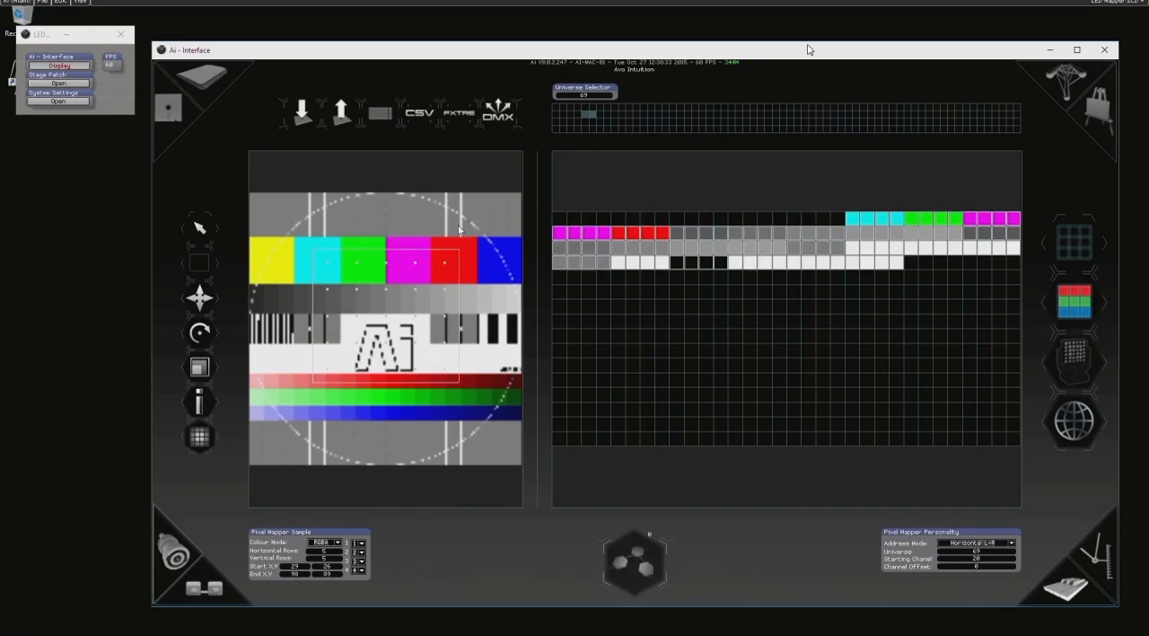
- Draw a thin strip region along the upper edge of the colour bars, and delete both regions from universe 69
click(1009, 544)
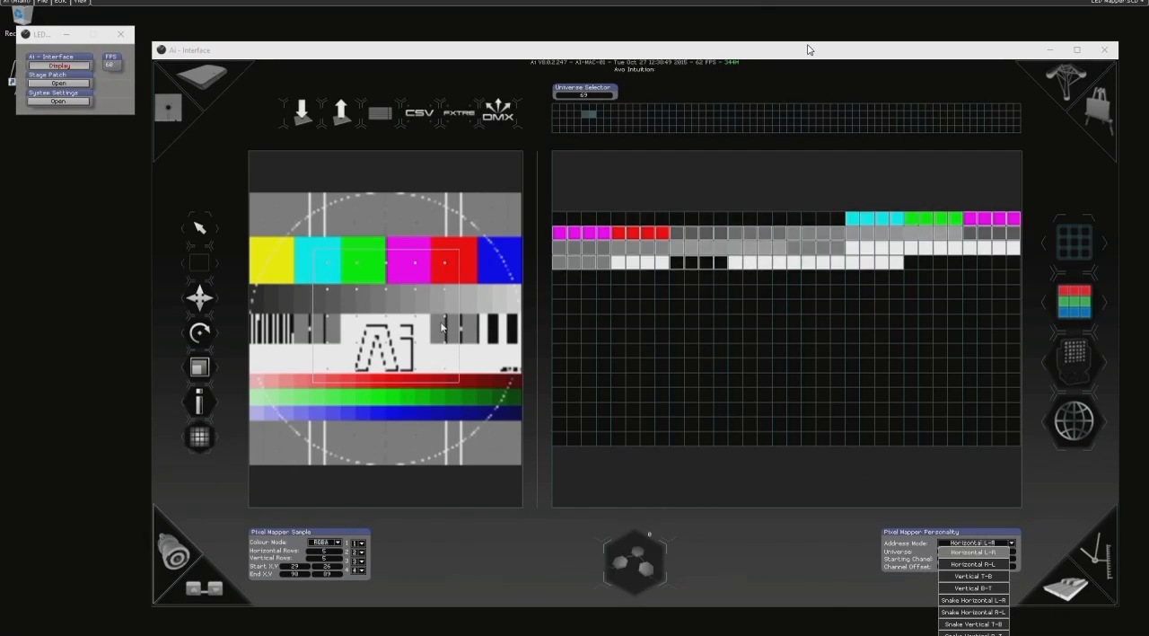
click(502, 236)
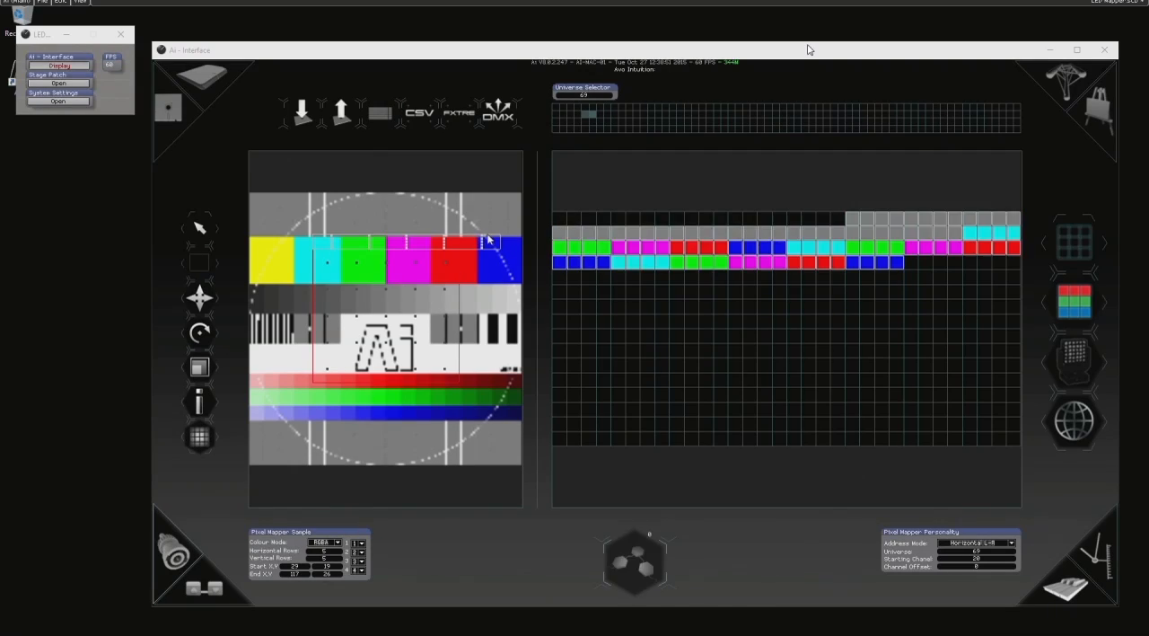
click(808, 46)
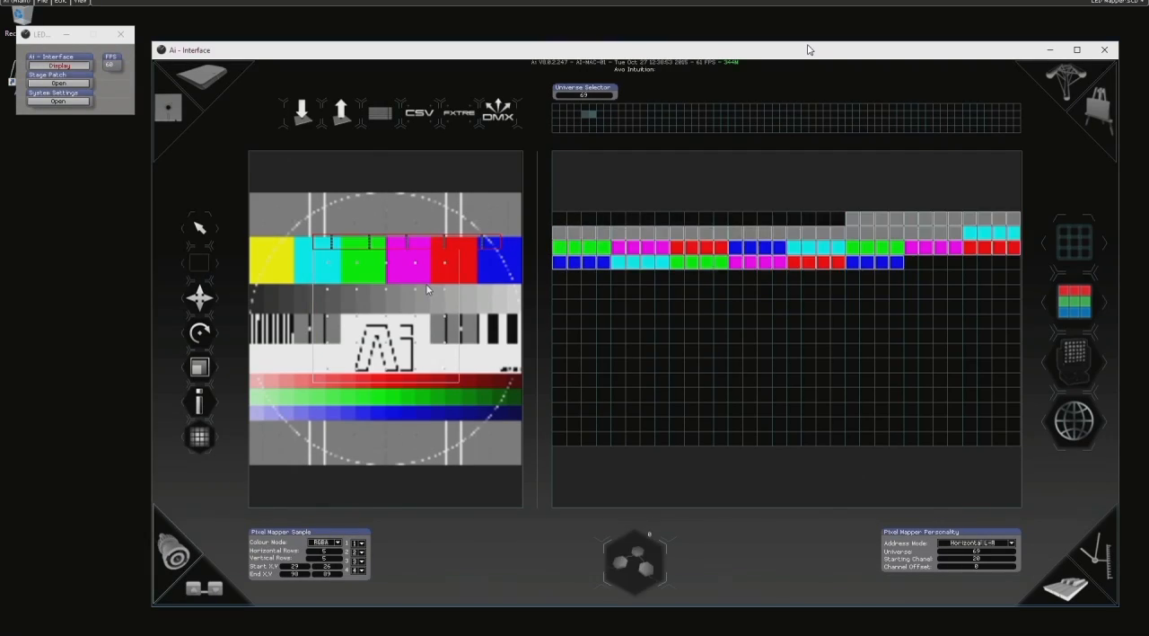
key(Delete)
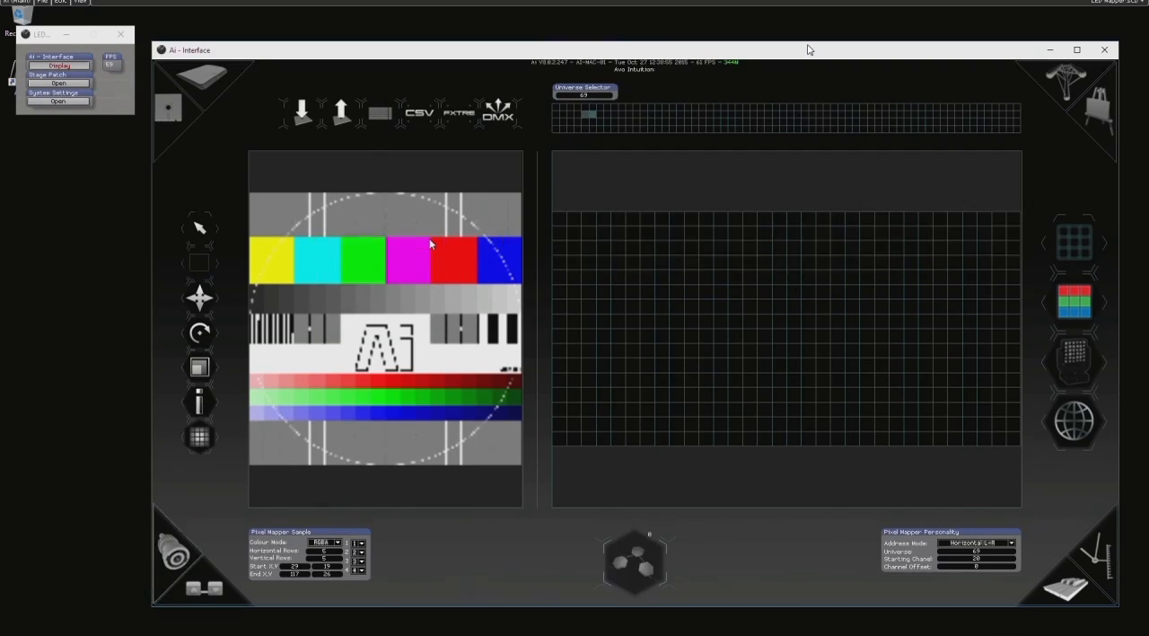